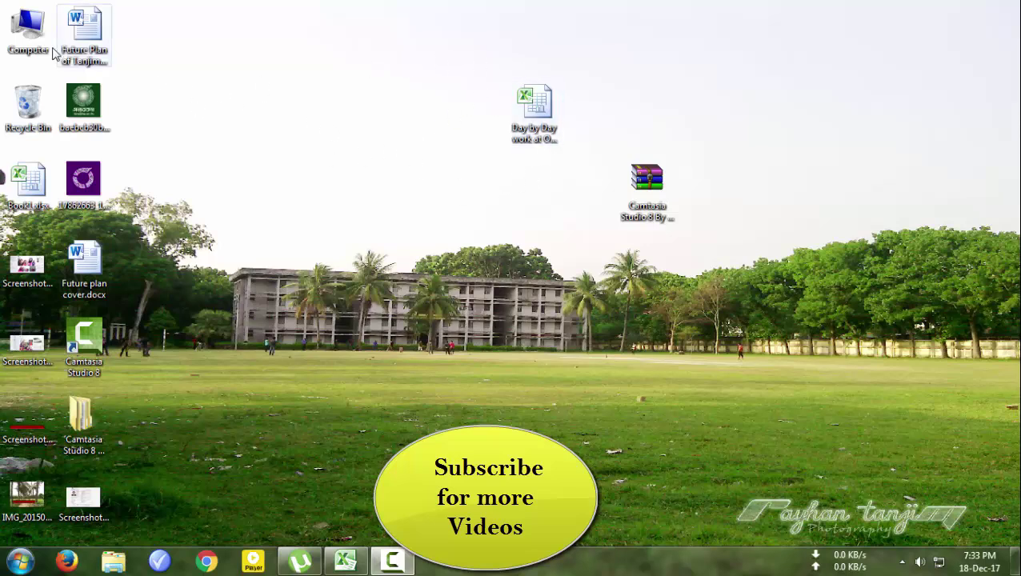
# Step: Open the Day by Day work at ORELCO.xlsx workbook from the desktop
pyautogui.click(22, 560)
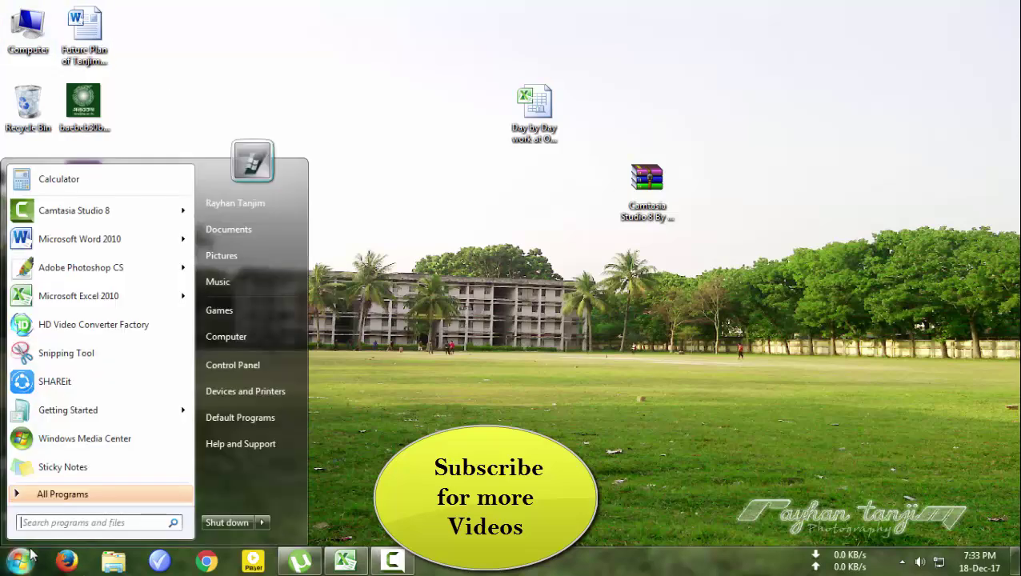
pyautogui.click(320, 400)
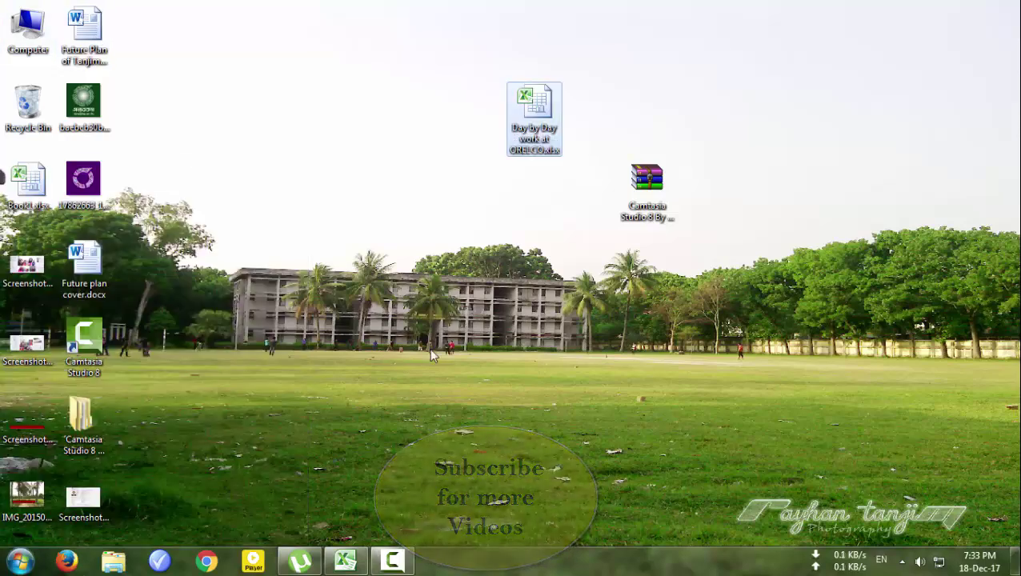
pyautogui.doubleClick(534, 102)
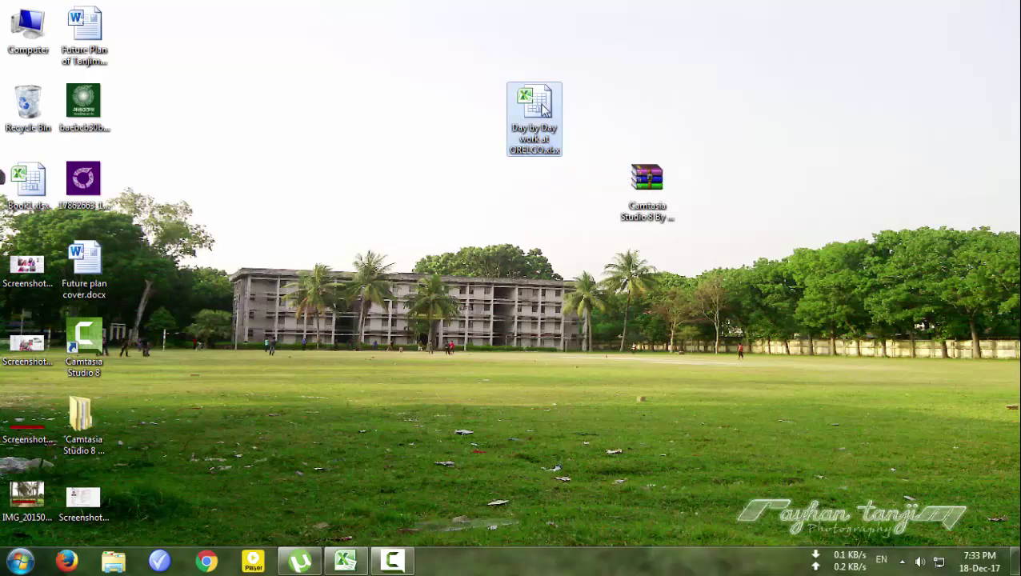
# Step: Maximize the workbook window and scroll through the 2017 work table, returning to the top
pyautogui.click(752, 47)
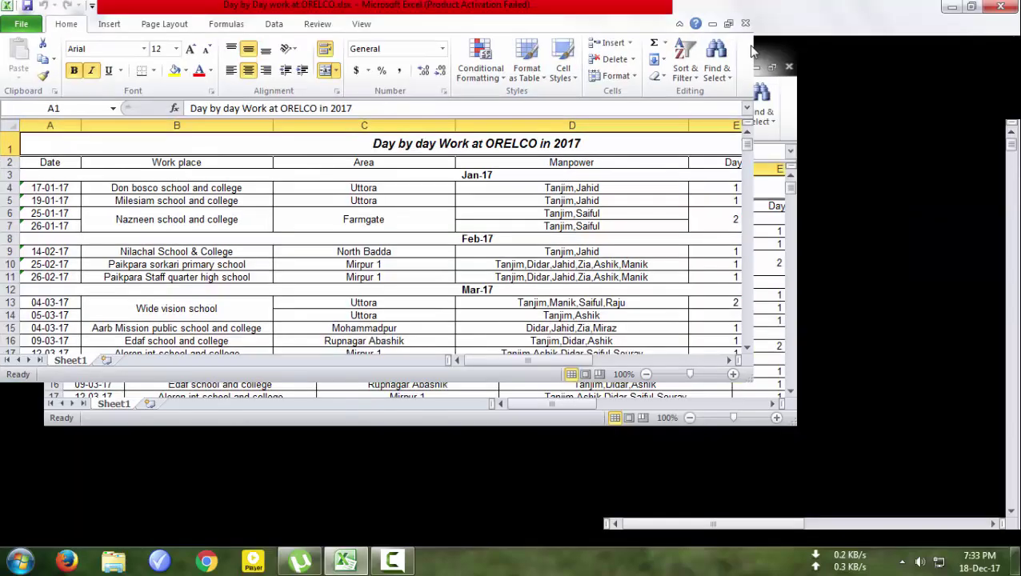
pyautogui.scroll(-7, 536, 288)
pyautogui.scroll(-1, 537, 288)
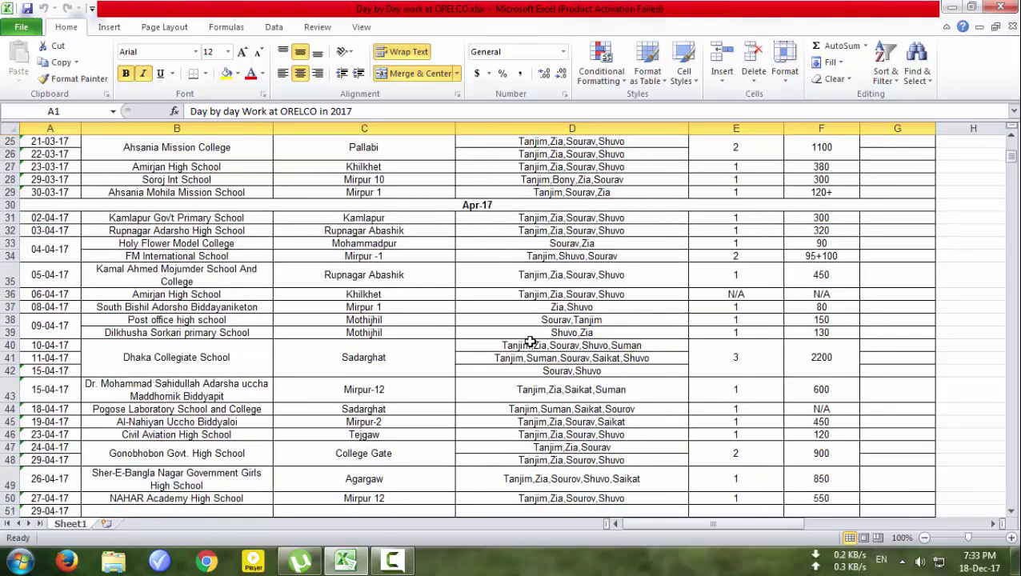
pyautogui.scroll(8, 530, 343)
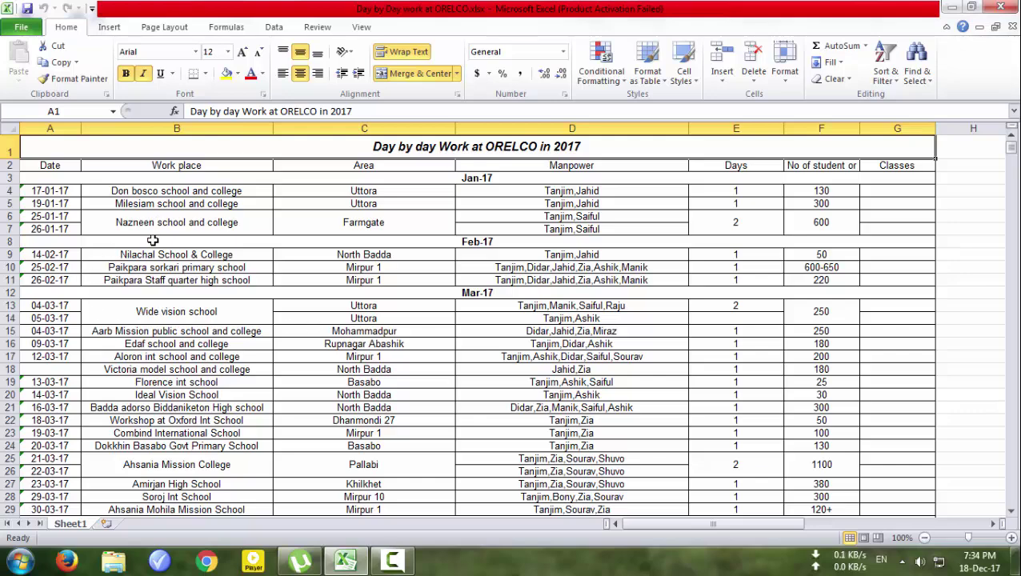
pyautogui.scroll(-5, 152, 240)
pyautogui.scroll(1, 158, 244)
pyautogui.scroll(4, 158, 243)
# Step: Select the range A1:G52, from the table title through the April entries
pyautogui.click(374, 201)
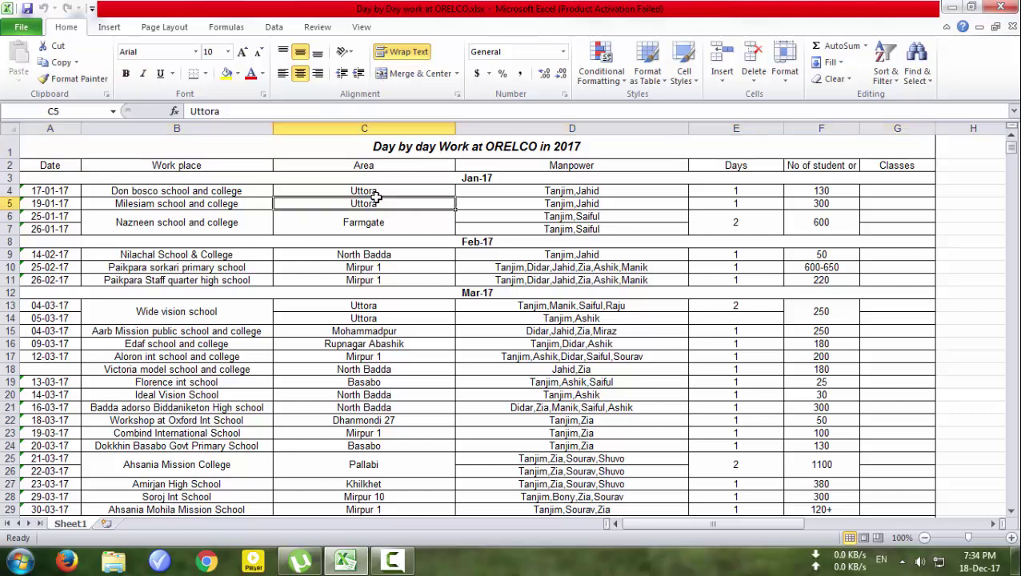
pyautogui.click(379, 171)
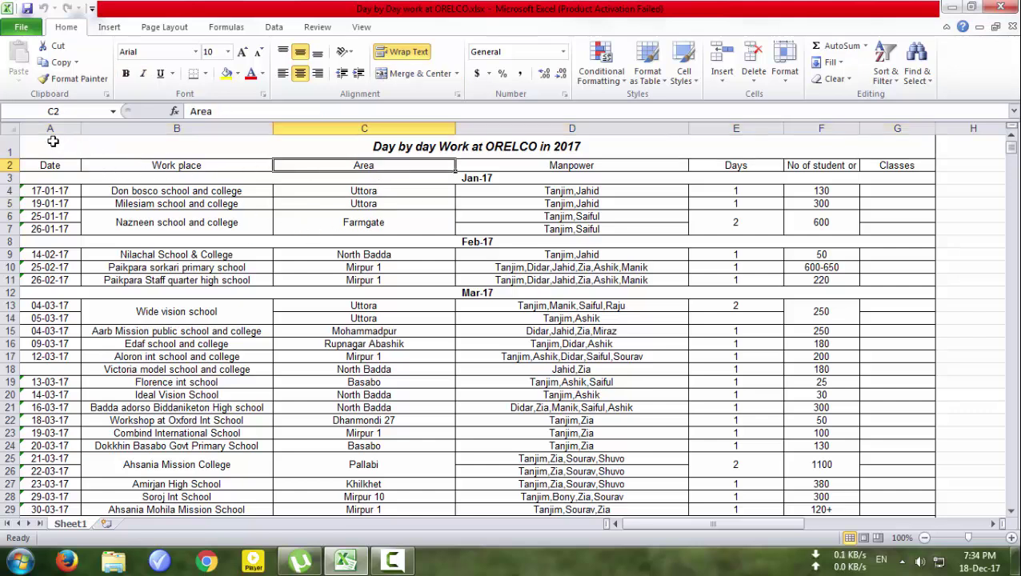
pyautogui.moveTo(50, 140)
pyautogui.mouseDown()
pyautogui.moveTo(174, 200)
pyautogui.moveTo(382, 258)
pyautogui.moveTo(417, 408)
pyautogui.moveTo(416, 532)
pyautogui.moveTo(430, 538)
pyautogui.mouseUp()
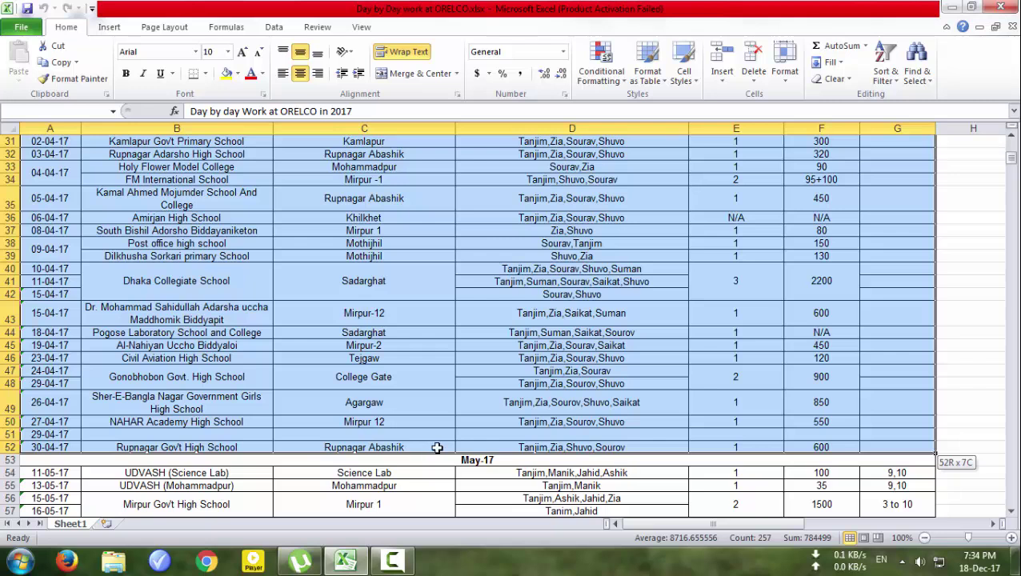
pyautogui.moveTo(430, 538); pyautogui.dragTo(439, 446)
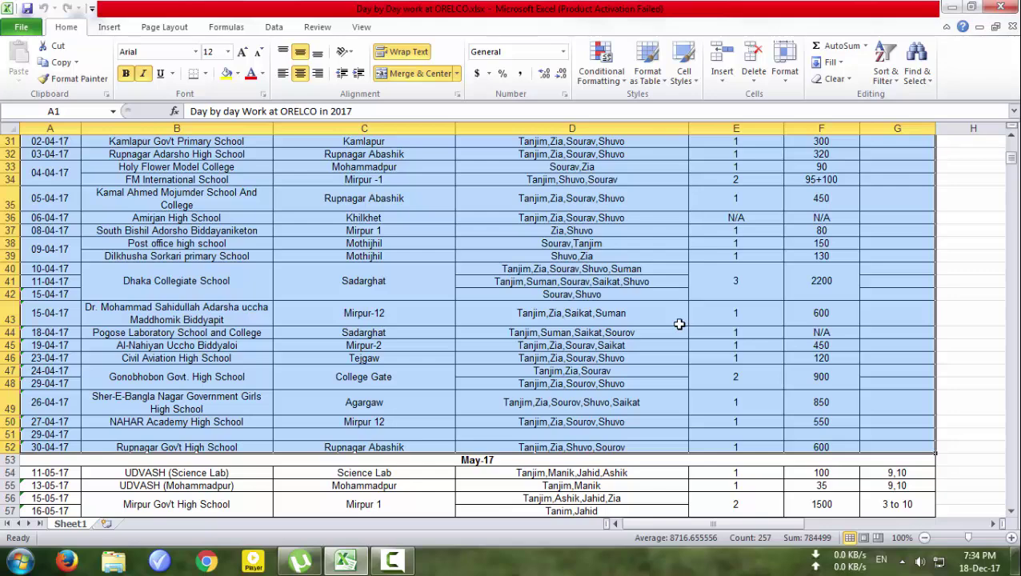
# Step: In the print settings, change the page orientation to Landscape
pyautogui.click(17, 28)
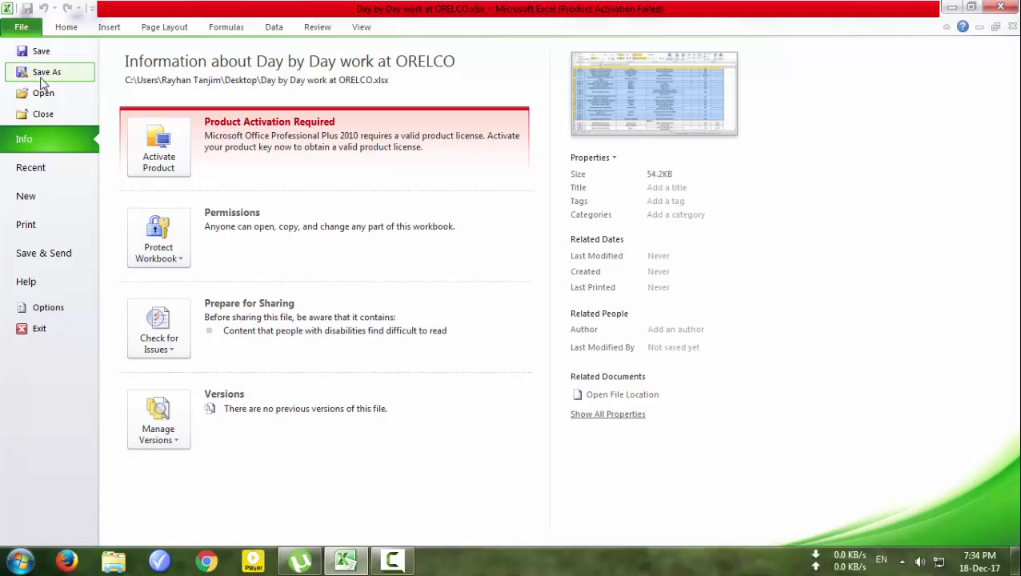
pyautogui.click(32, 230)
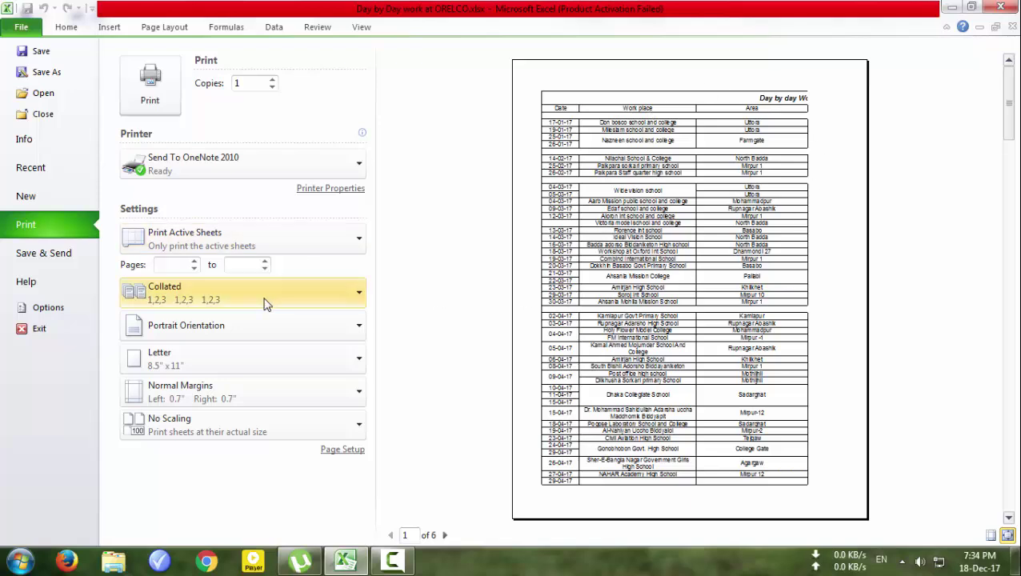
pyautogui.click(258, 329)
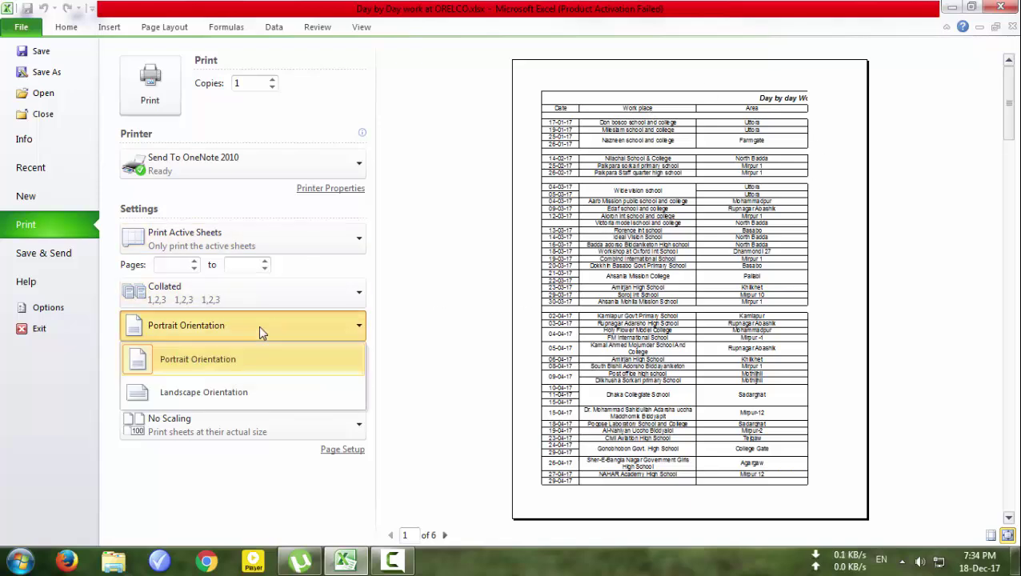
pyautogui.click(220, 395)
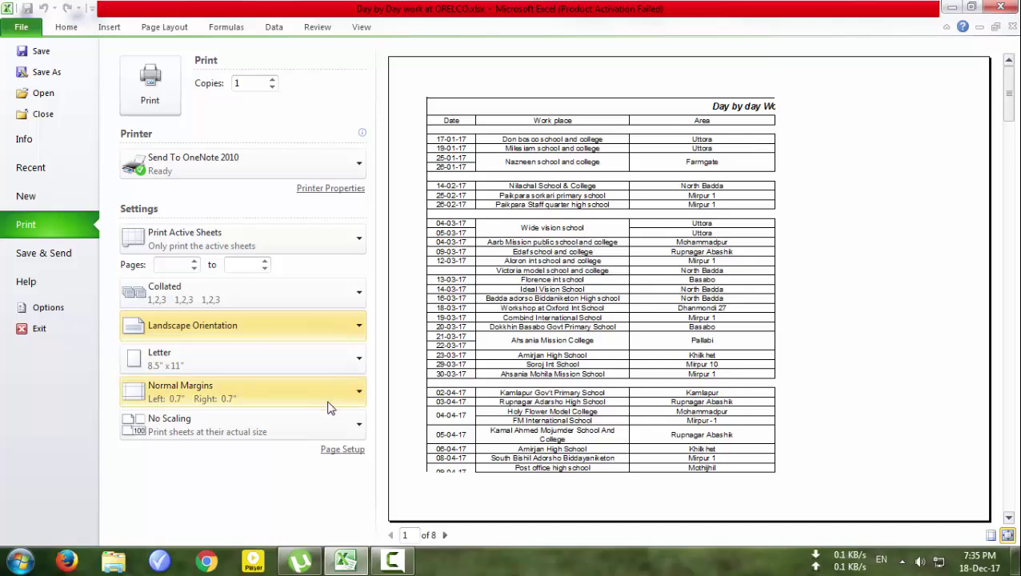
# Step: Set the paper size to A4 and the margins to Narrow (0.25" left and right)
pyautogui.click(176, 365)
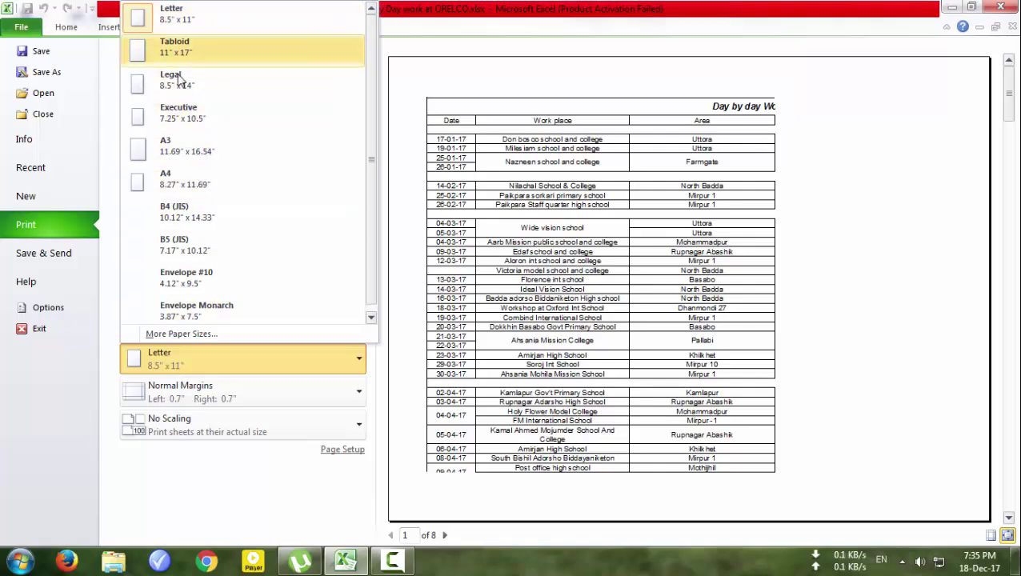
pyautogui.click(185, 177)
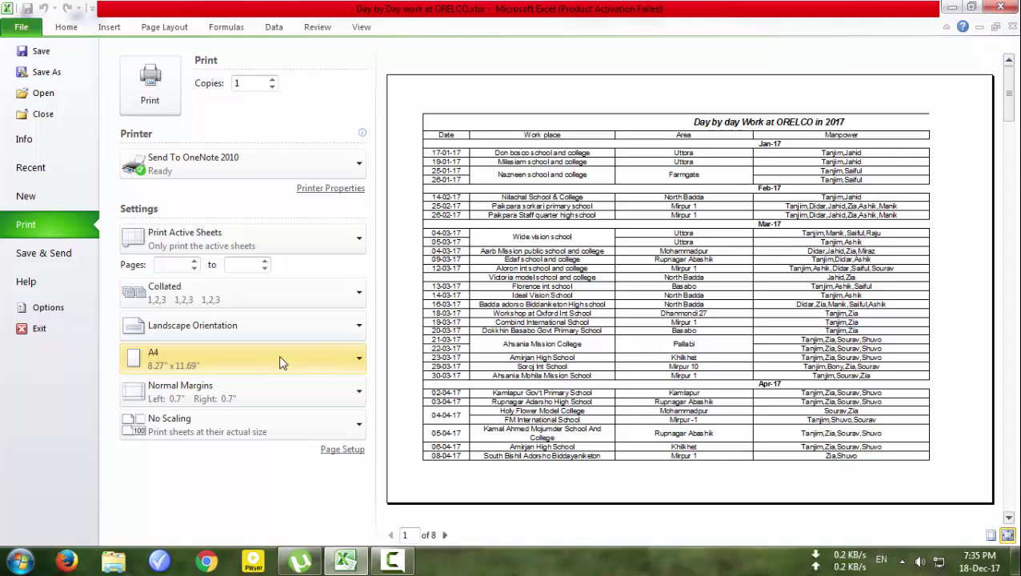
pyautogui.click(221, 396)
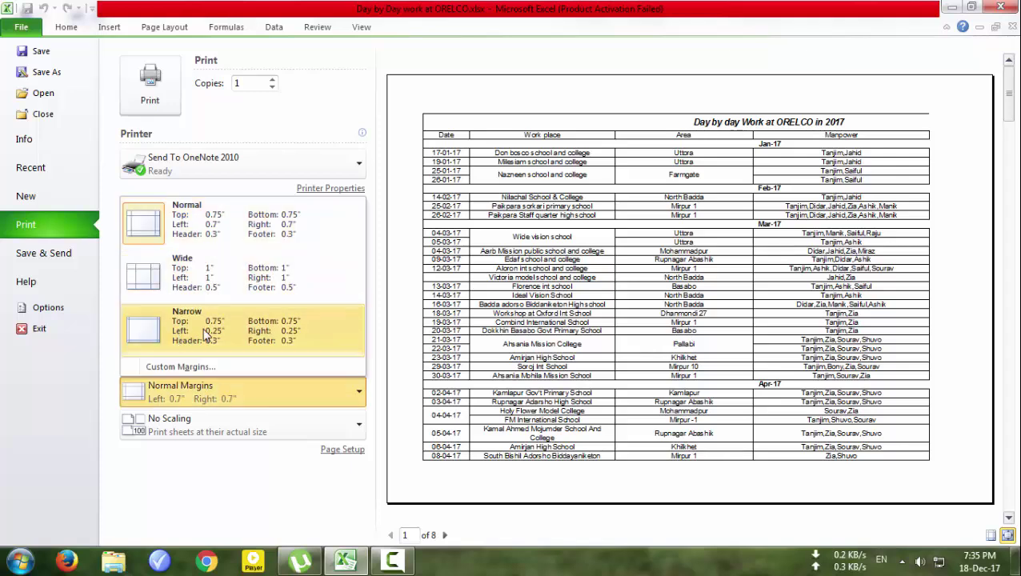
pyautogui.click(175, 330)
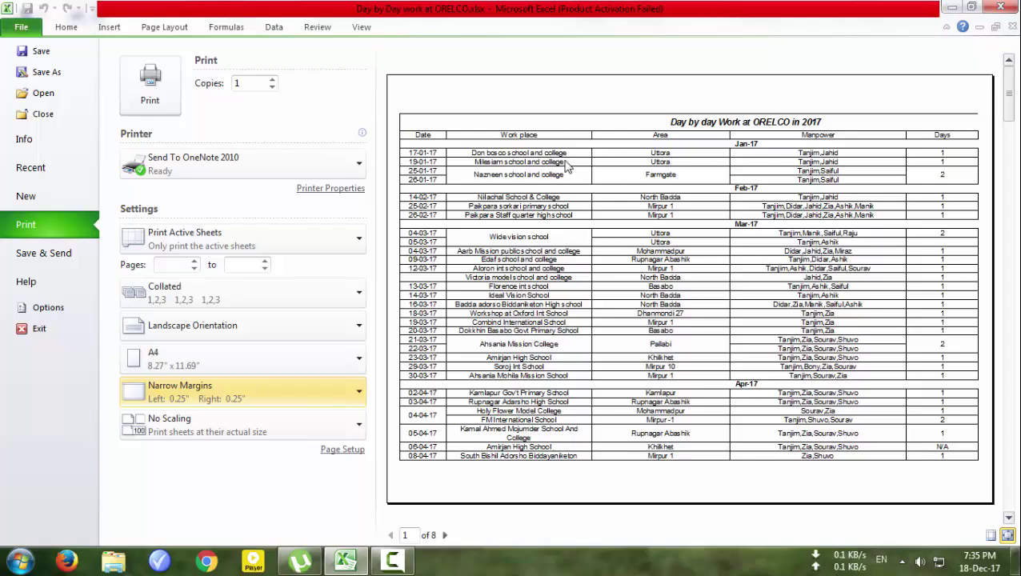
# Step: Keep Send To OneNote 2010 as the printer and dismiss the colour scheme warning
pyautogui.click(328, 170)
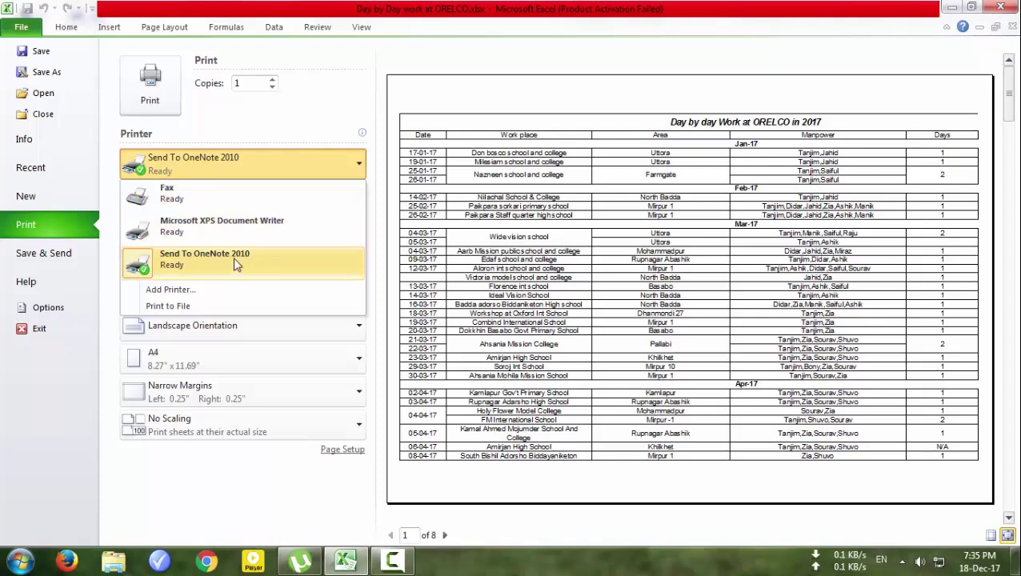
pyautogui.click(160, 268)
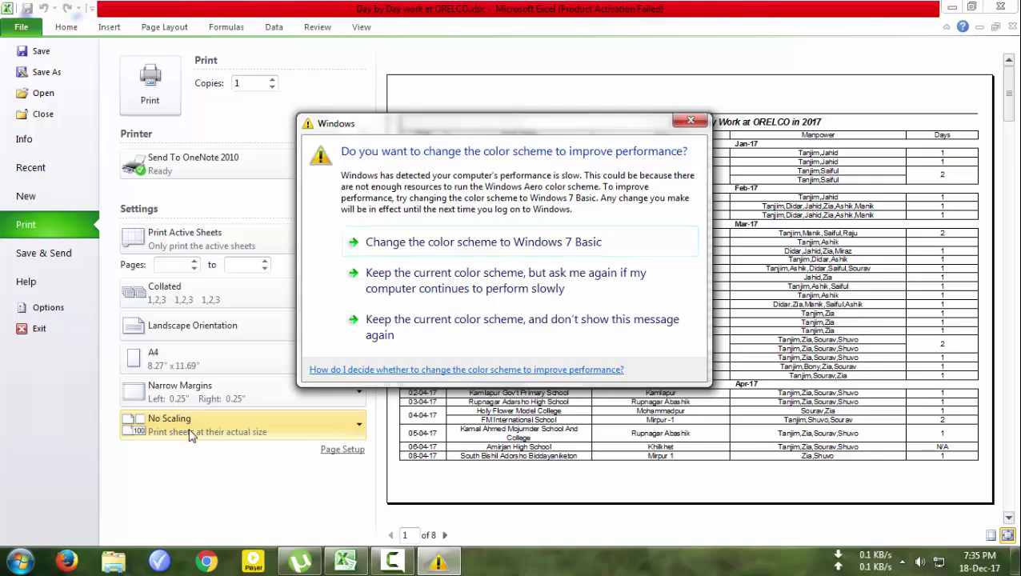
pyautogui.click(352, 280)
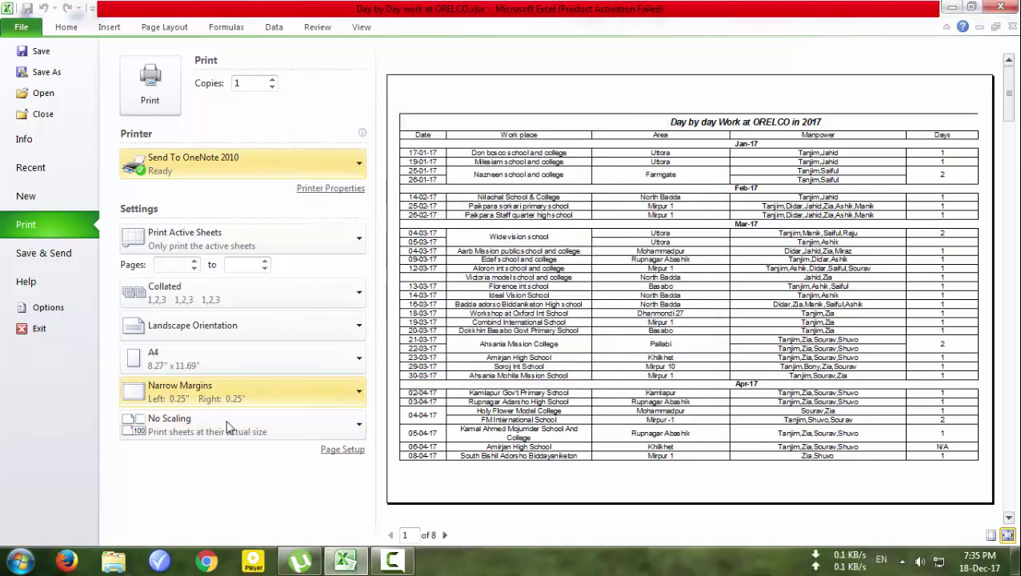
# Step: Switch the print range to Print Selection, cutting the preview from 8 pages to 4
pyautogui.click(359, 429)
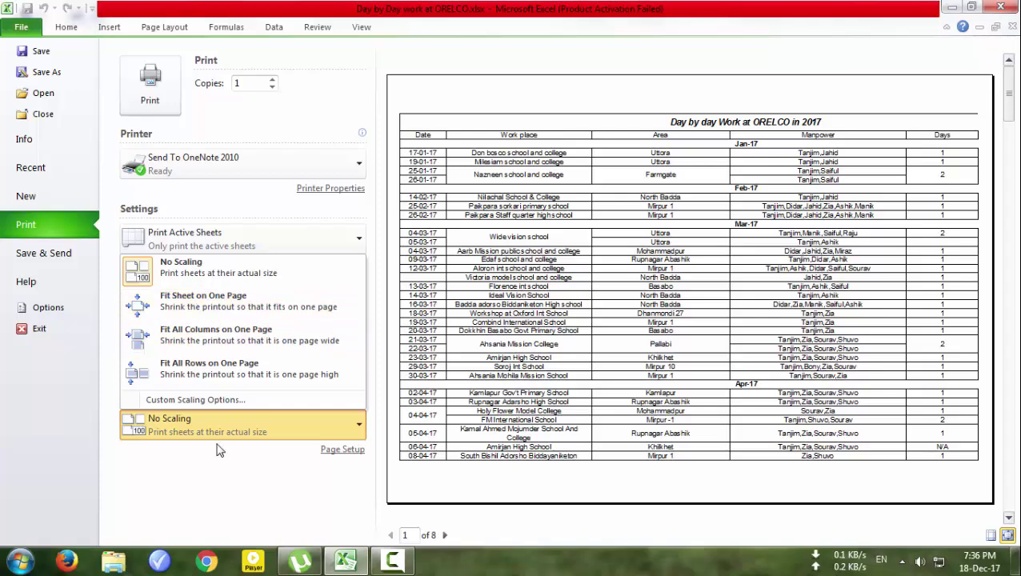
pyautogui.click(200, 498)
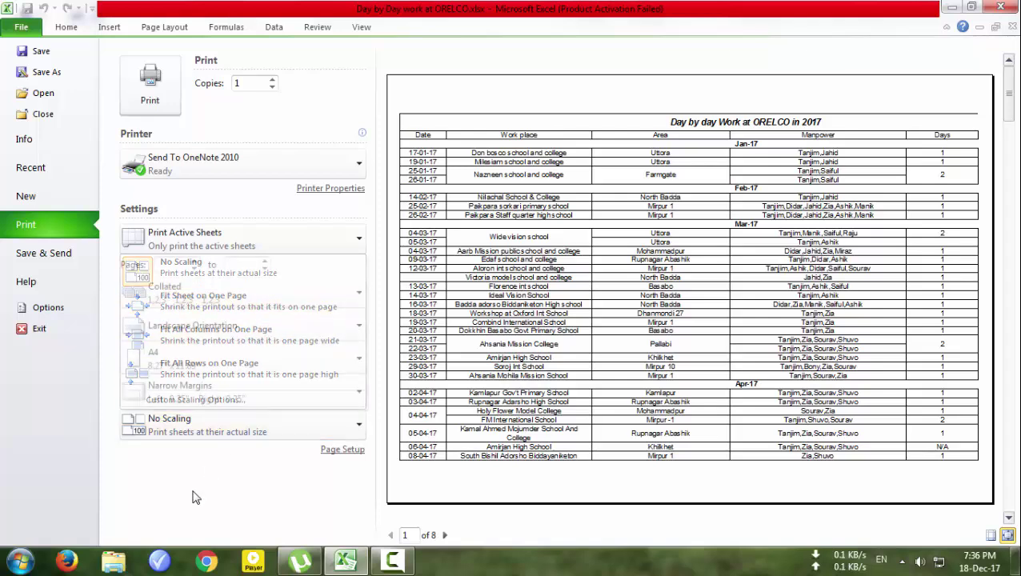
pyautogui.click(244, 244)
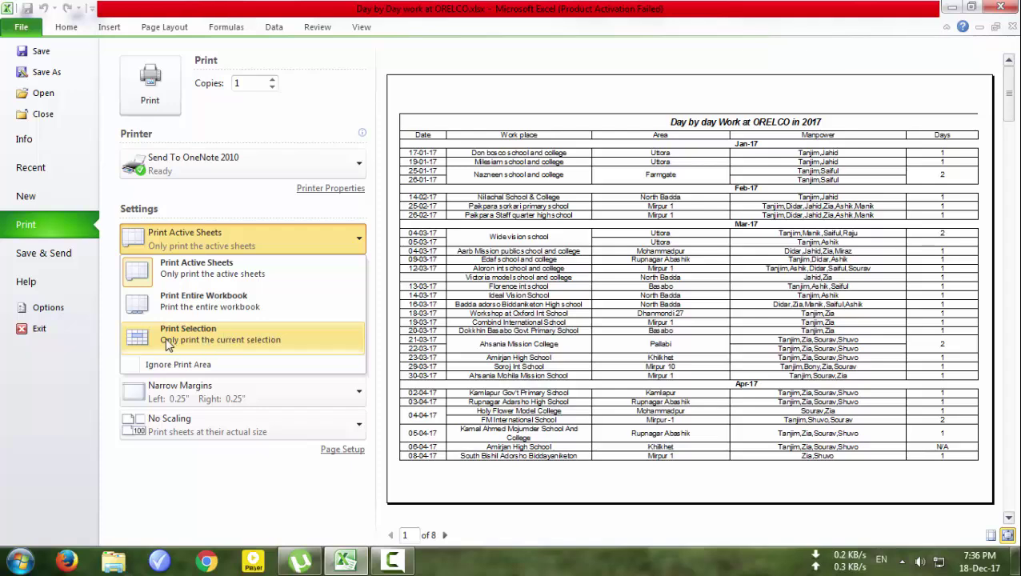
pyautogui.click(189, 341)
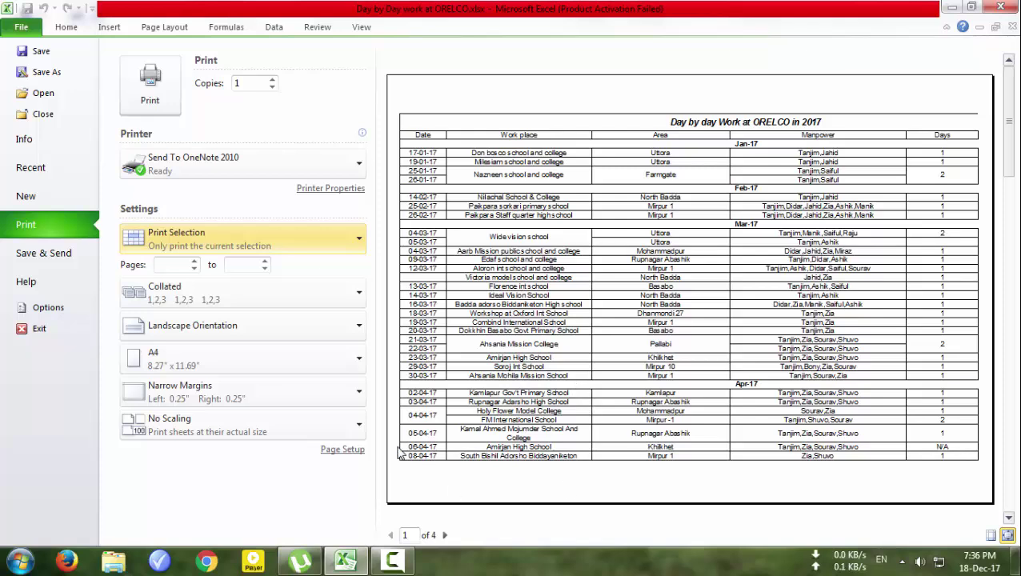
# Step: Try Fit Sheet on One Page, then Fit All Columns on One Page, checking the second preview page
pyautogui.click(314, 428)
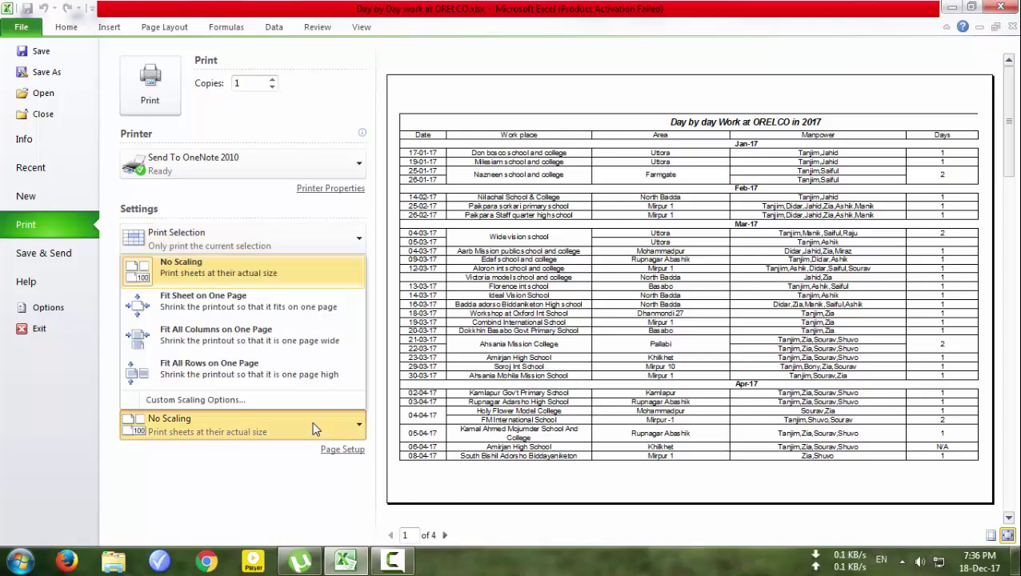
pyautogui.click(205, 308)
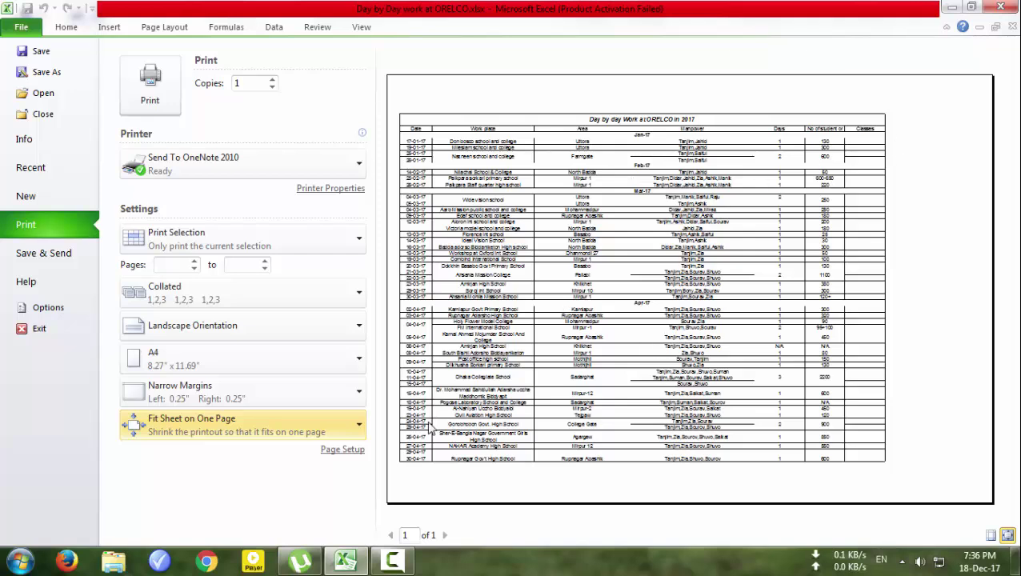
pyautogui.click(317, 433)
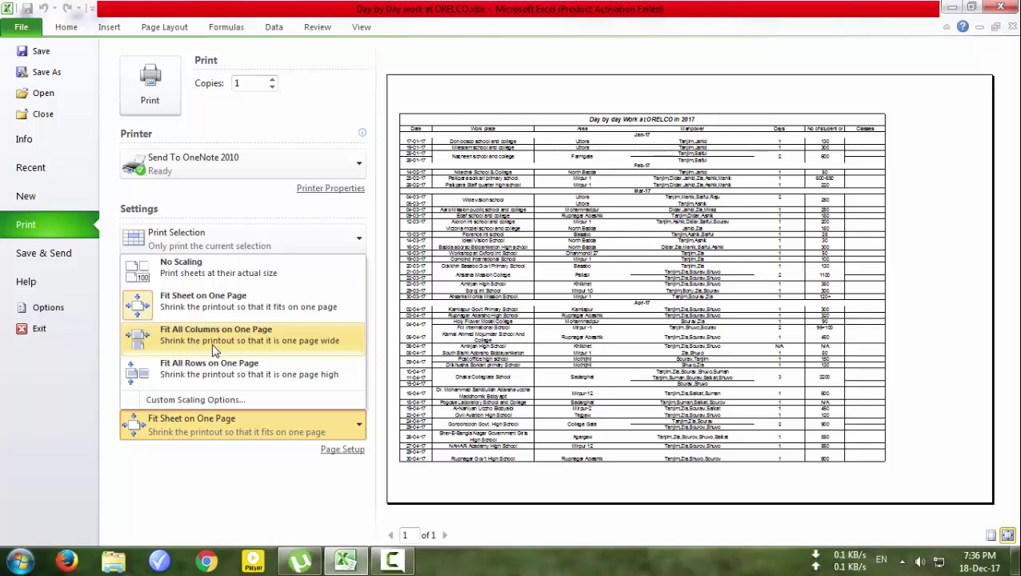
pyautogui.click(212, 343)
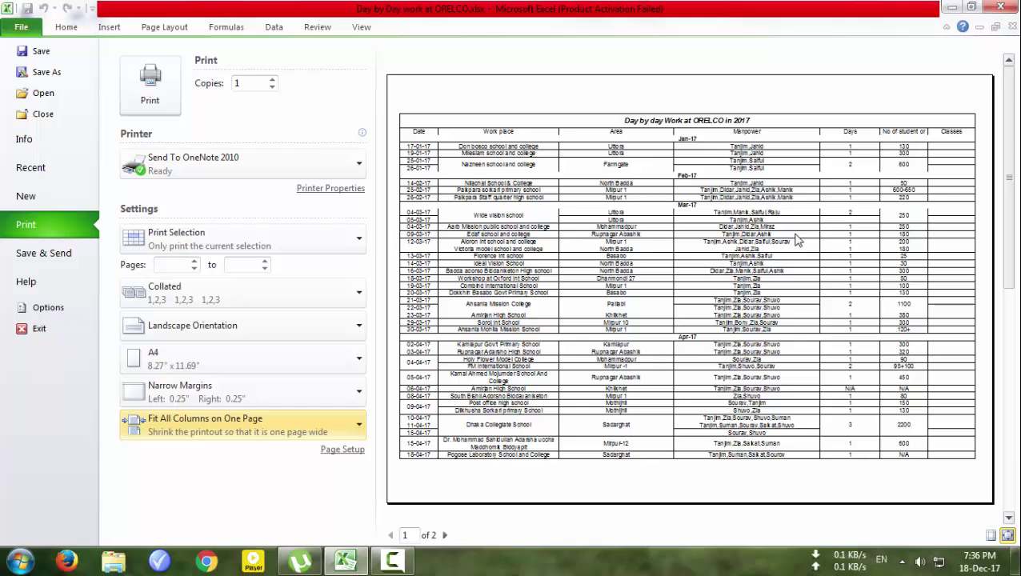
pyautogui.click(444, 535)
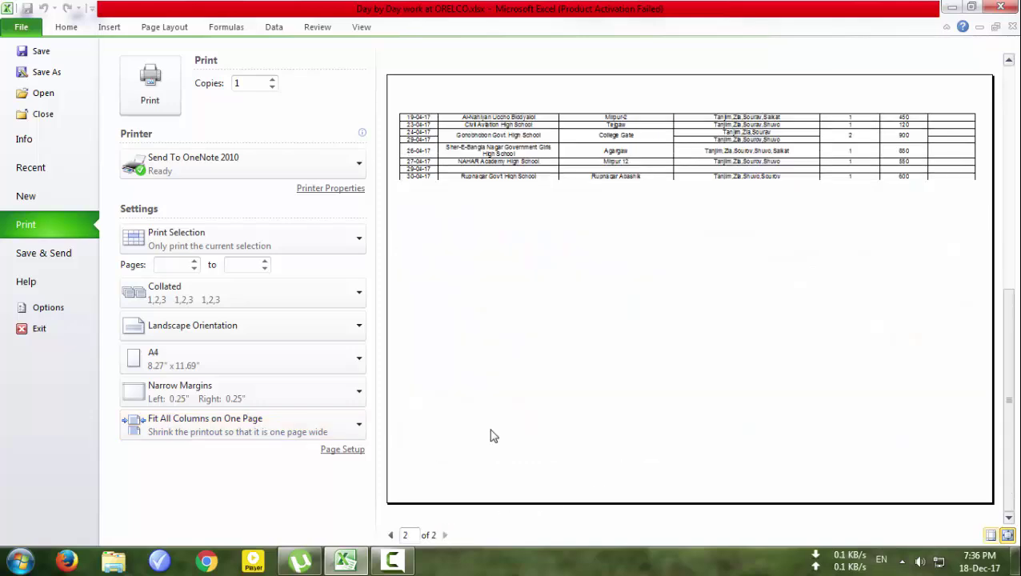
pyautogui.click(391, 534)
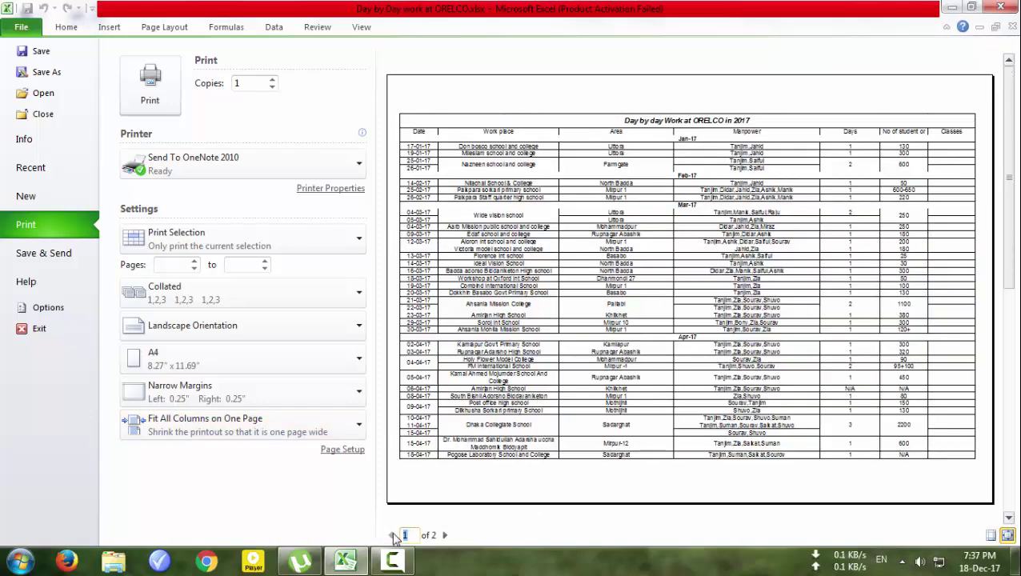
# Step: Choose Fit All Rows on One Page scaling and keep the current colour scheme
pyautogui.click(223, 431)
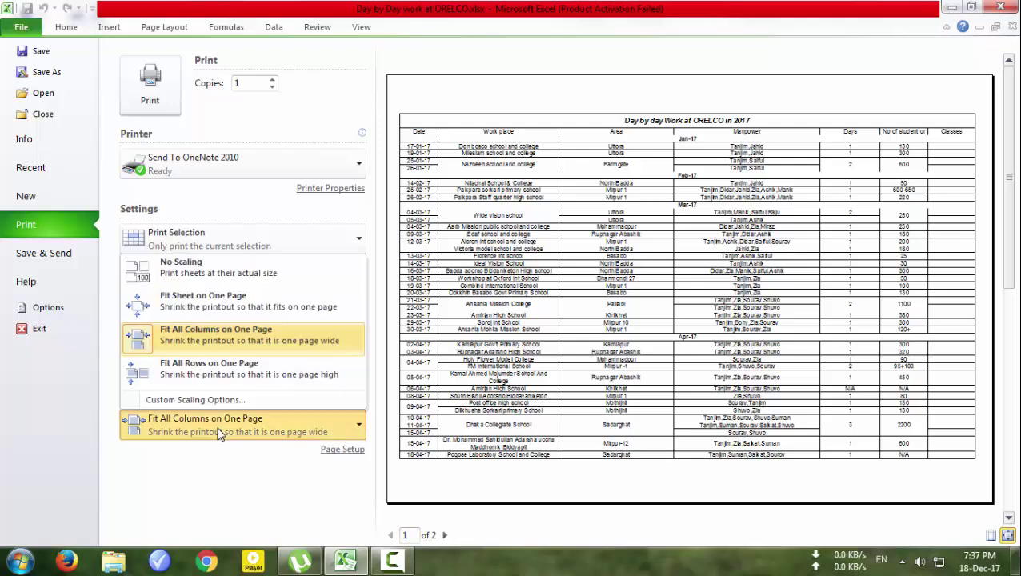
pyautogui.click(230, 376)
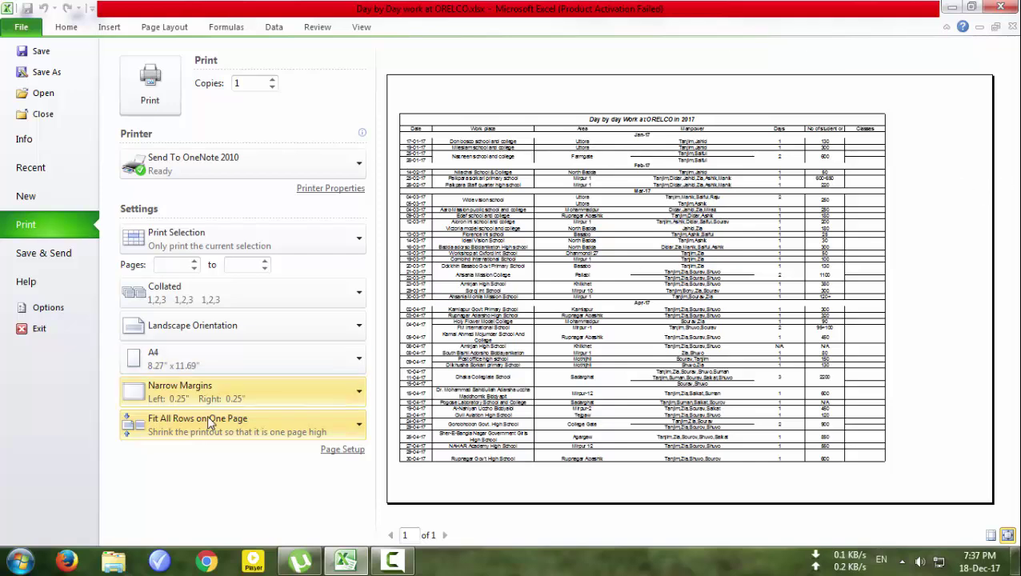
pyautogui.click(359, 425)
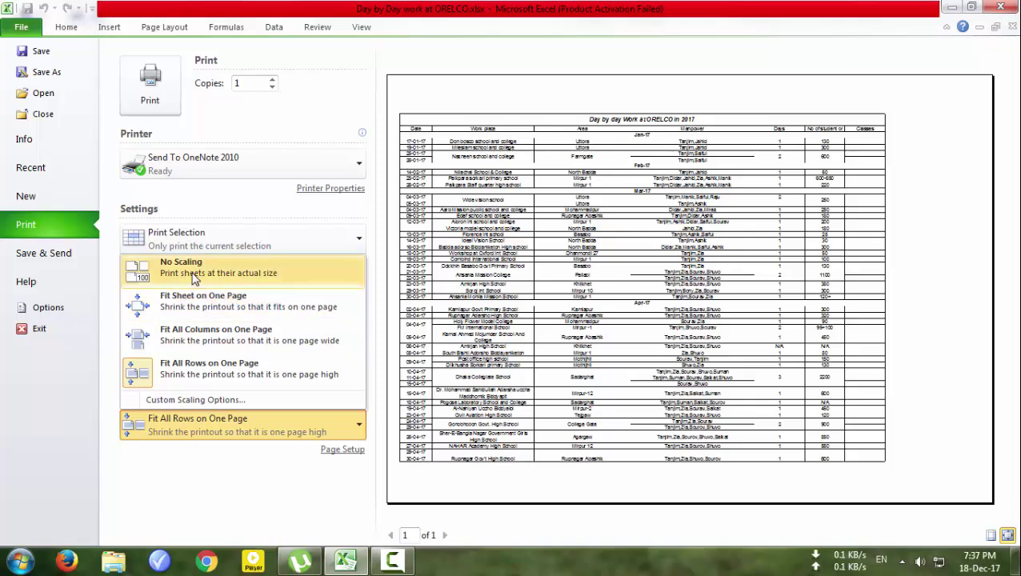
pyautogui.click(187, 493)
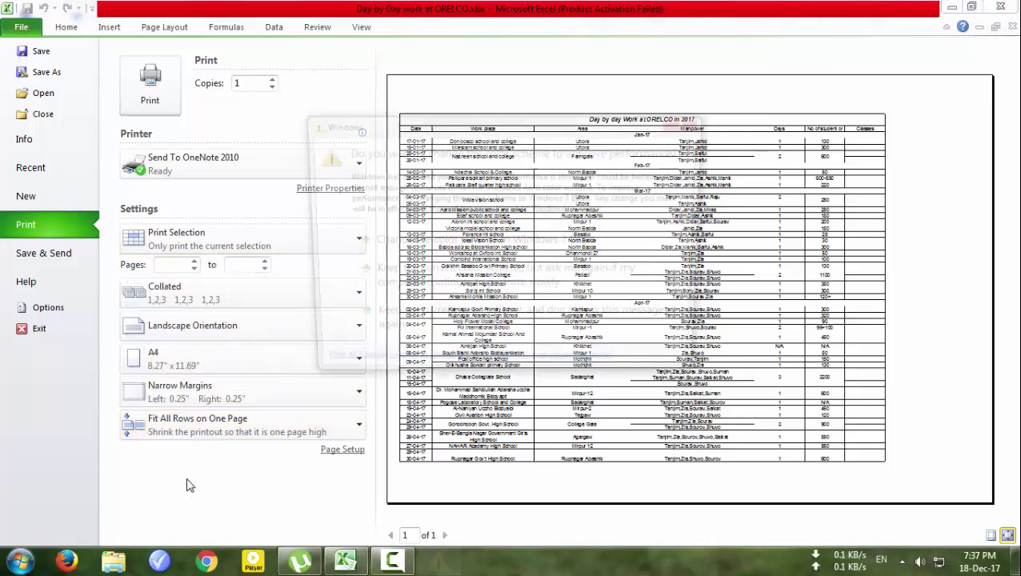
pyautogui.click(392, 280)
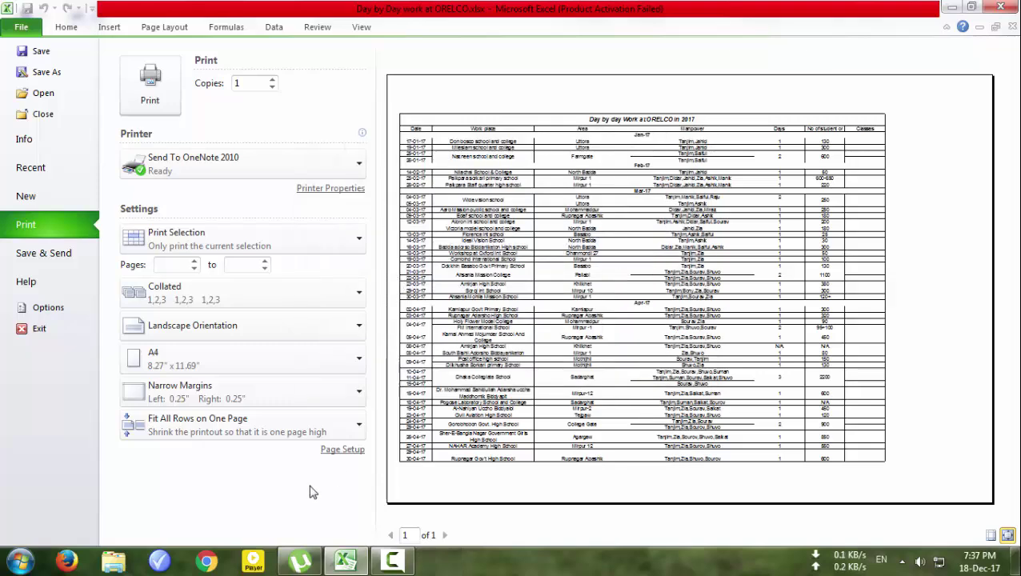
# Step: In Page Setup, lower the top margin from 0.75" to 0.25" and apply it
pyautogui.click(343, 450)
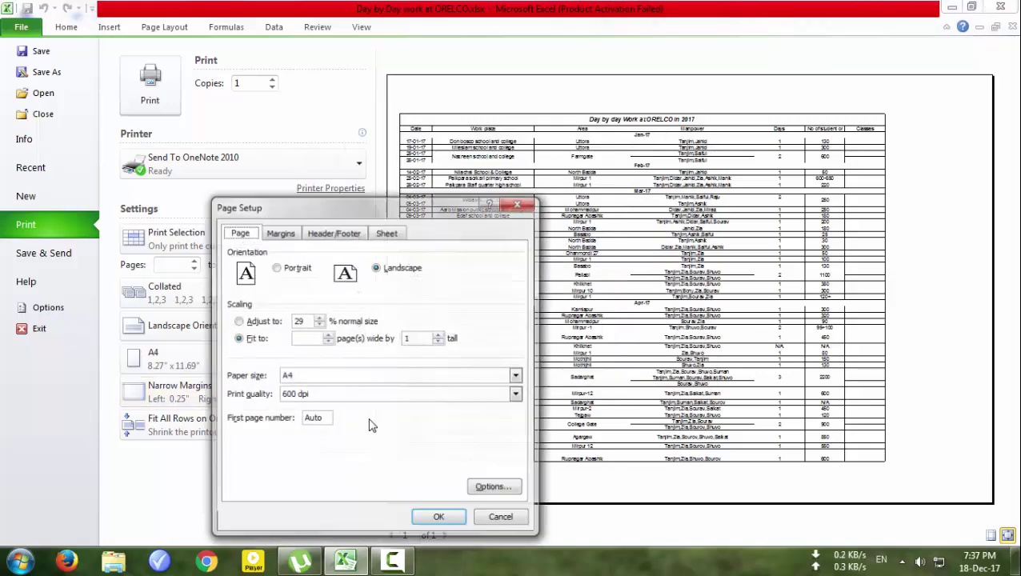
pyautogui.click(279, 234)
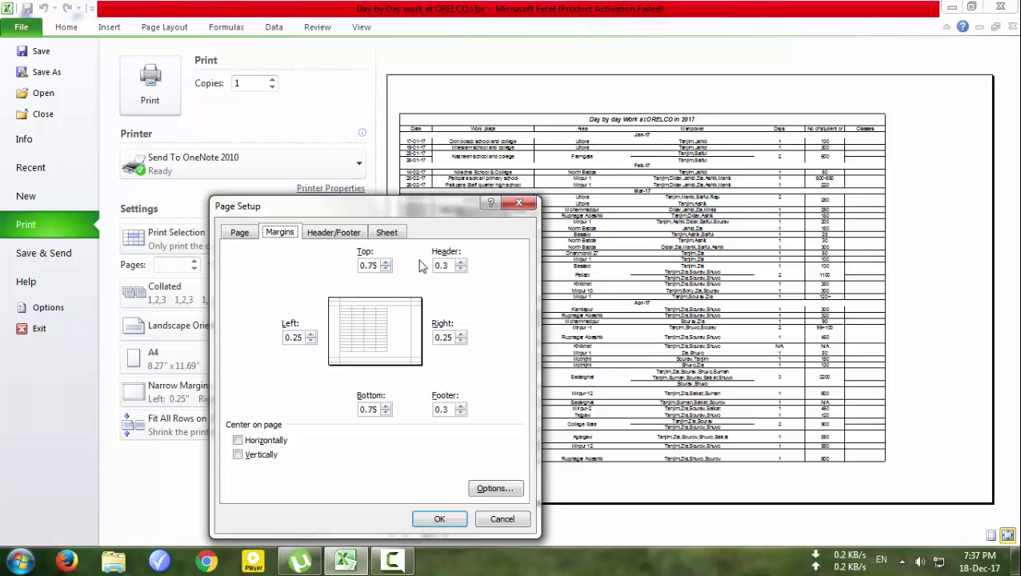
pyautogui.click(340, 232)
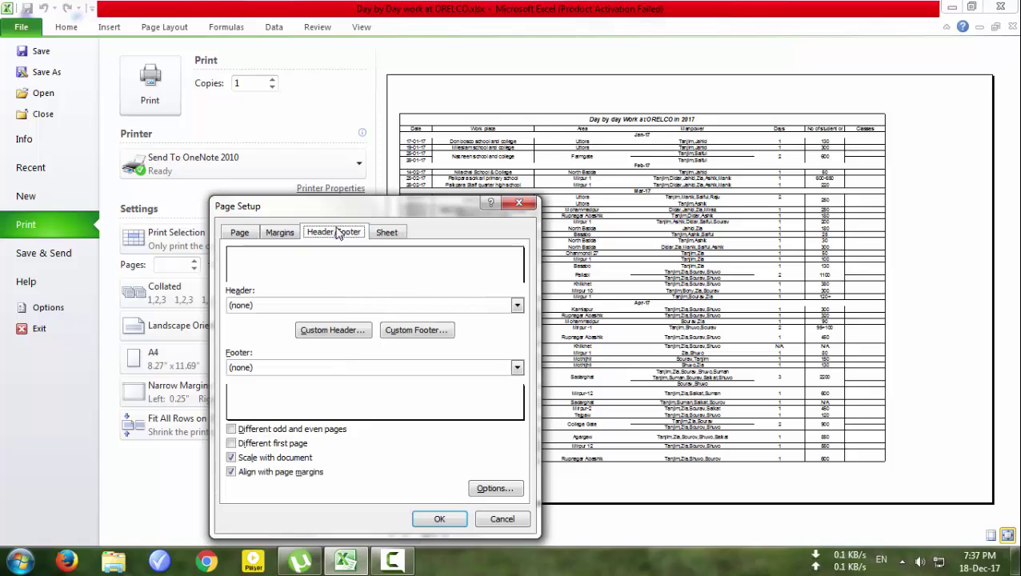
pyautogui.click(384, 231)
pyautogui.click(284, 236)
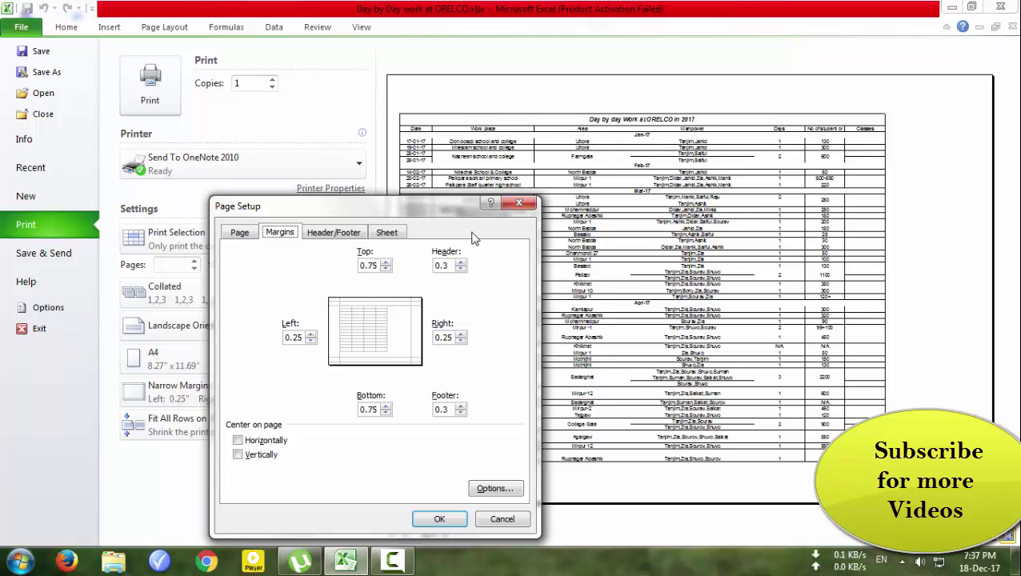
pyautogui.click(385, 269)
pyautogui.click(384, 270)
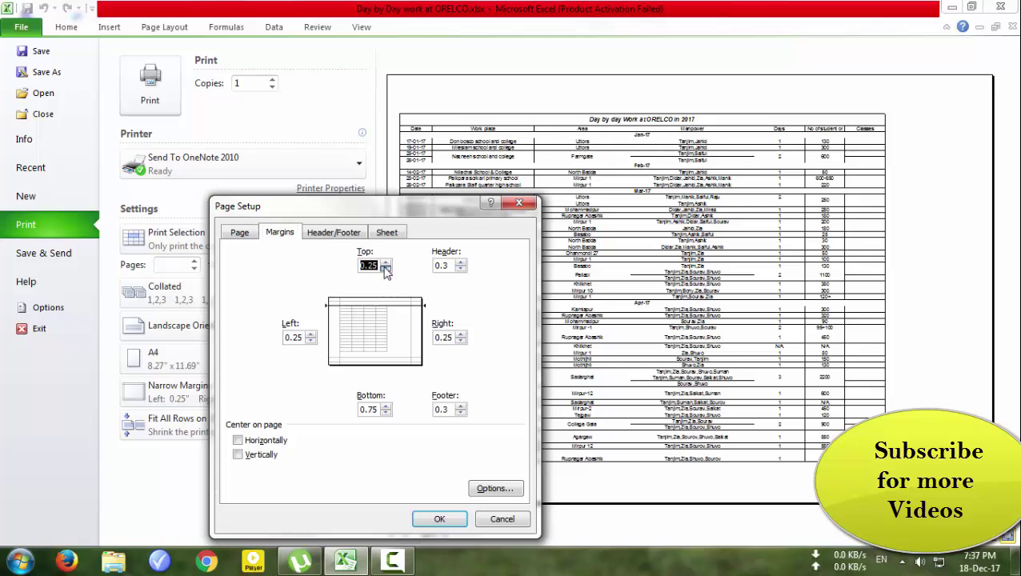
pyautogui.click(436, 520)
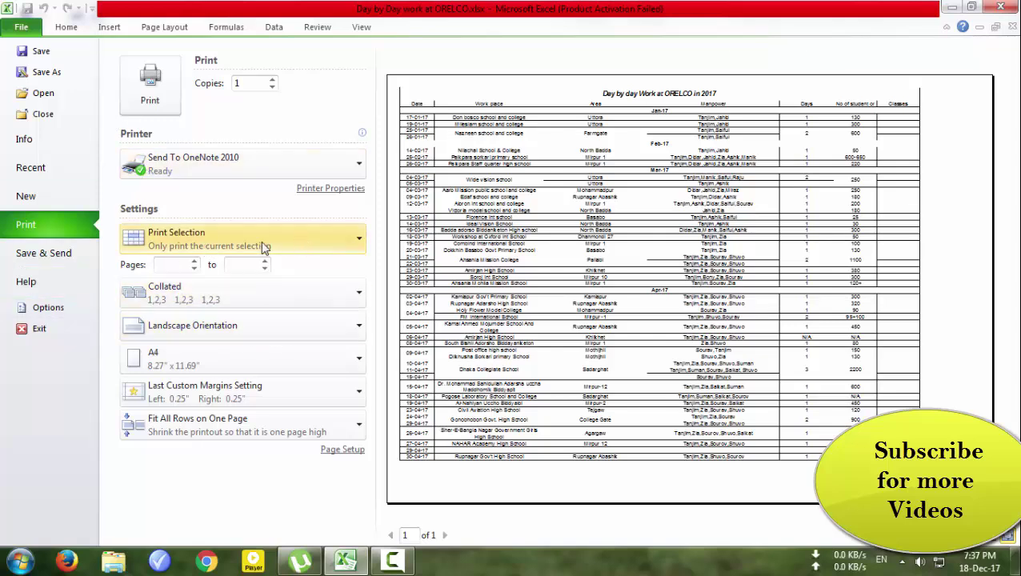
pyautogui.click(212, 243)
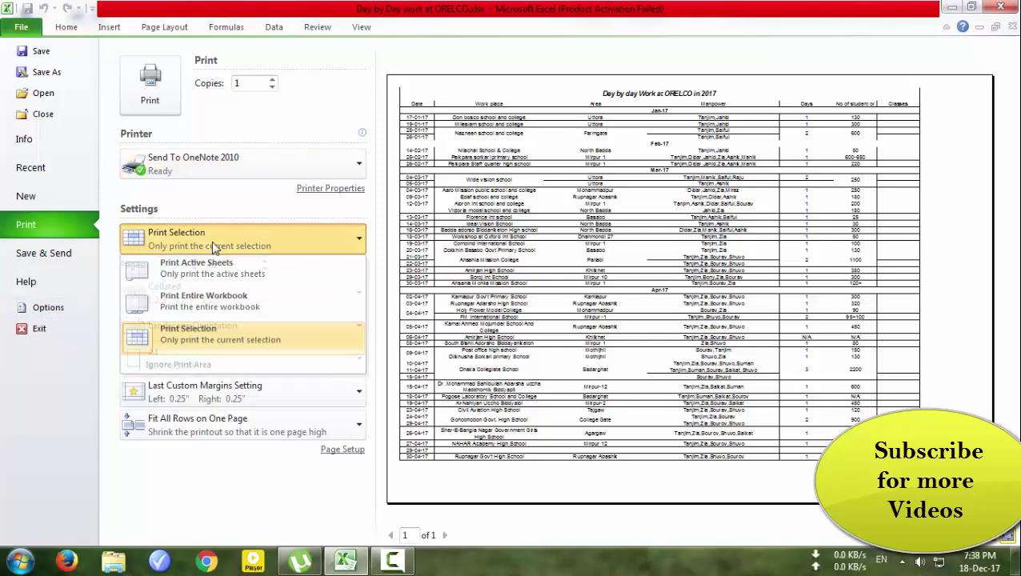
pyautogui.click(211, 241)
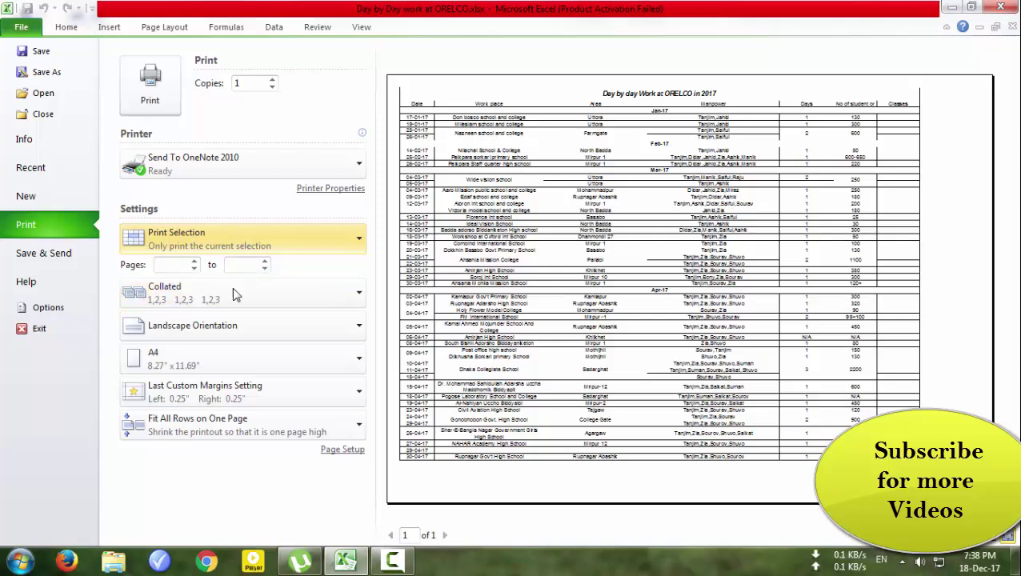
pyautogui.click(340, 241)
pyautogui.click(339, 240)
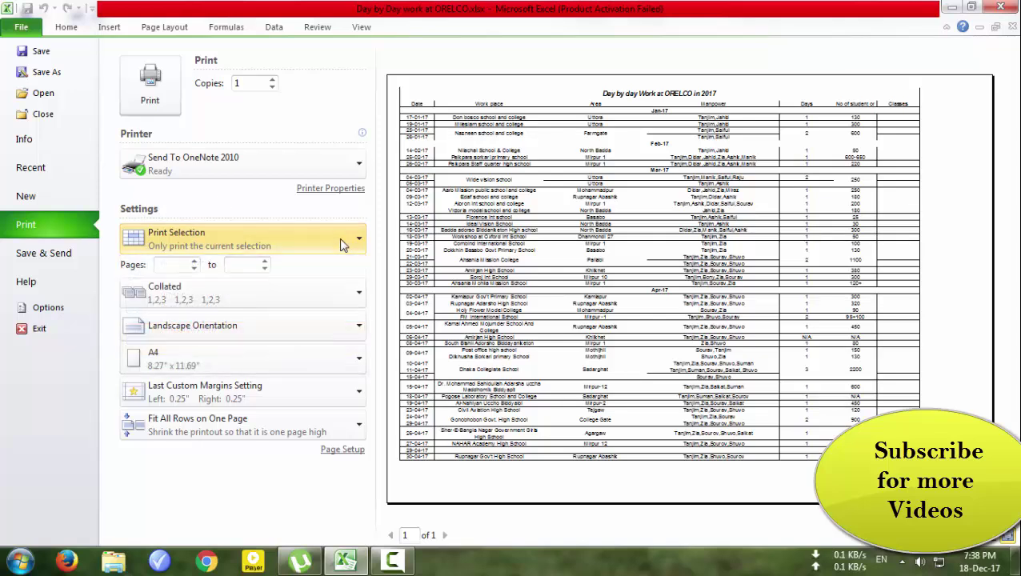